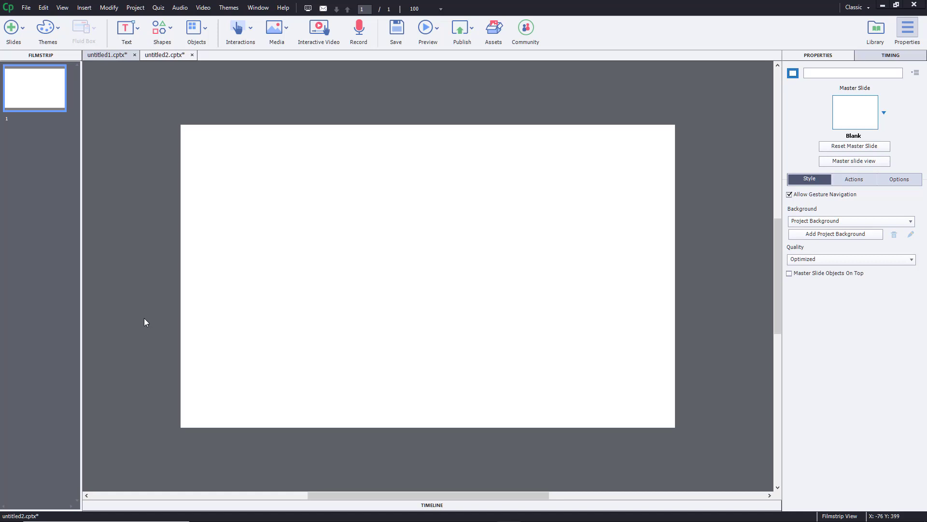
# Step: Insert 2 graded True/False question slides, which also adds a Quiz Results slide
pyautogui.click(26, 36)
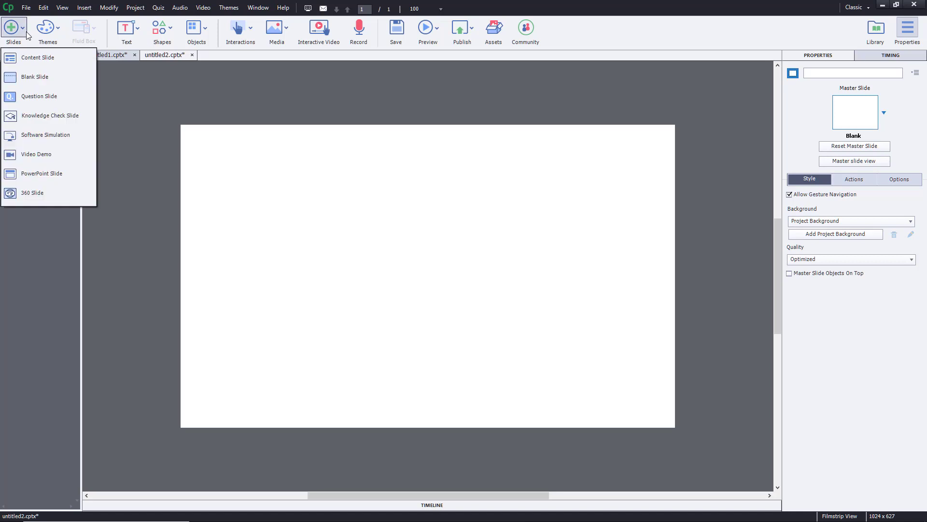
pyautogui.click(57, 103)
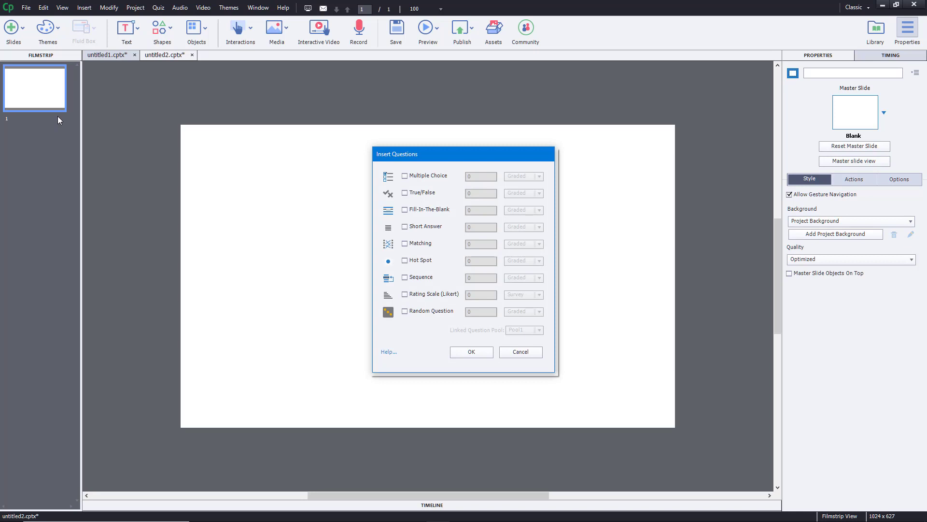
pyautogui.click(412, 195)
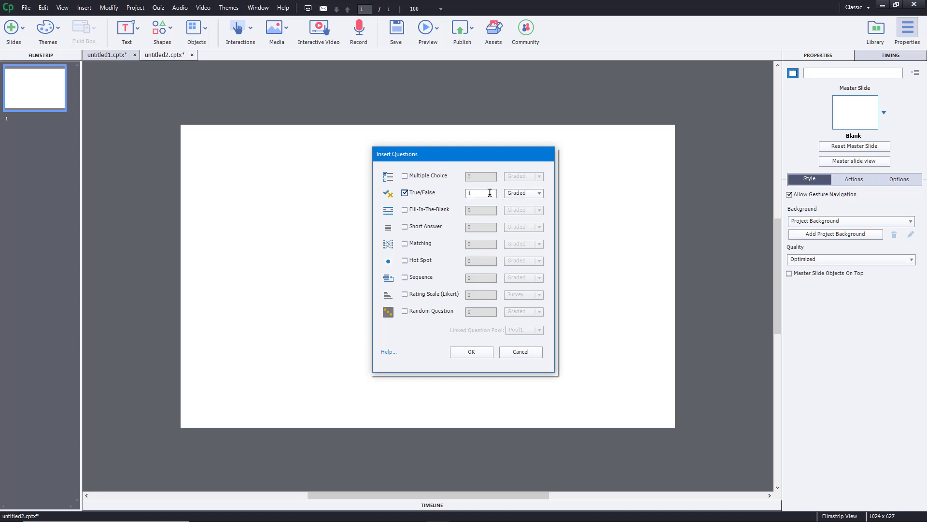
pyautogui.write('2')
pyautogui.click(519, 193)
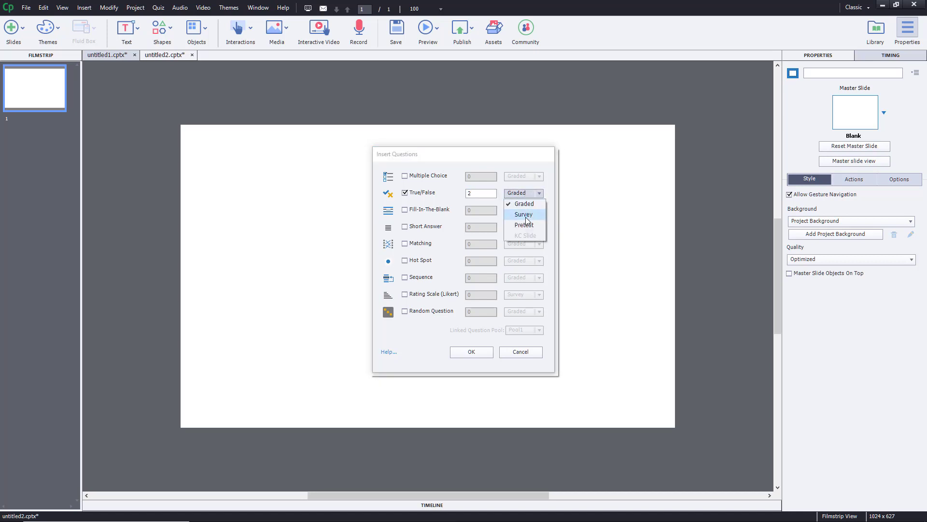
pyautogui.click(544, 196)
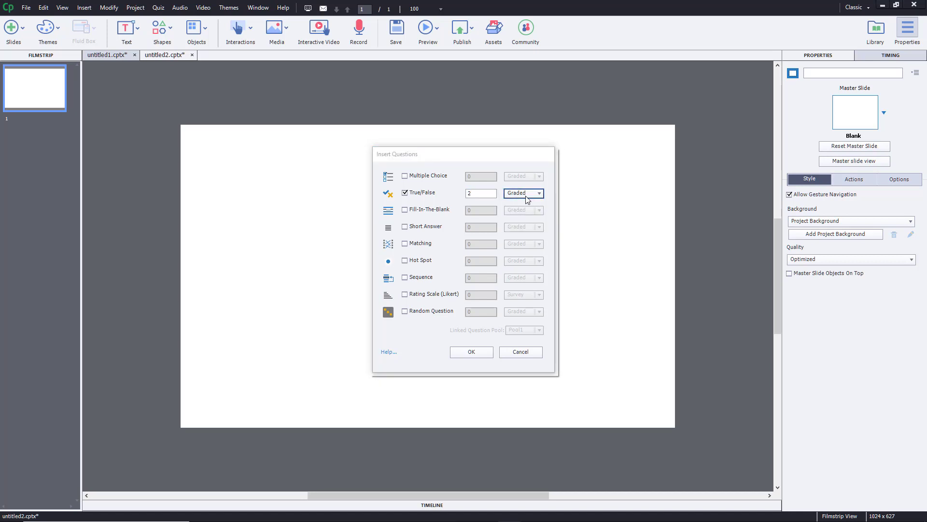
pyautogui.click(471, 356)
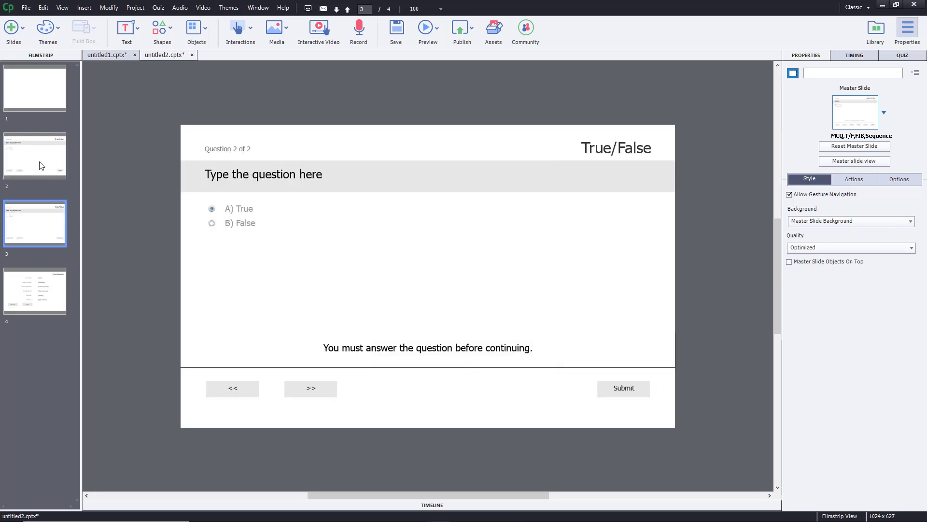
# Step: Browse the question and Quiz Results slides in the Filmstrip, ending on the first True/False question
pyautogui.click(42, 219)
pyautogui.click(41, 289)
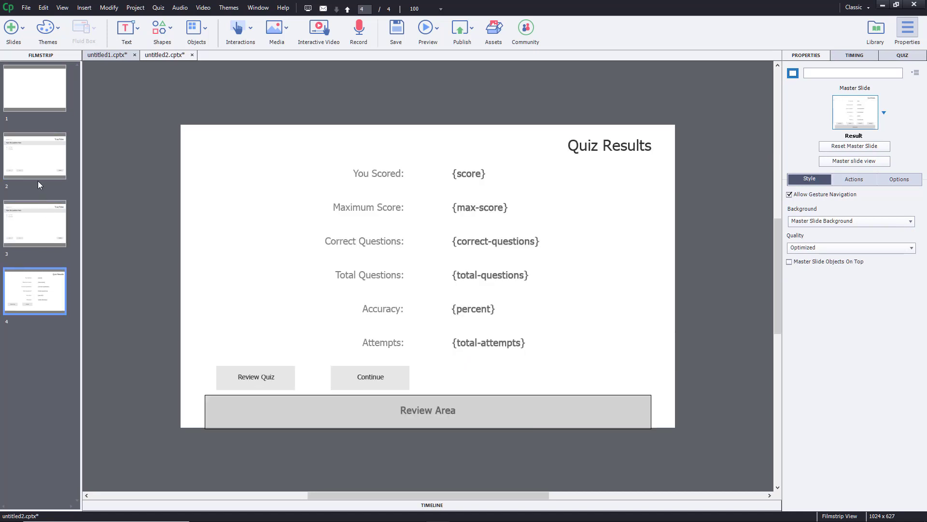
pyautogui.click(35, 153)
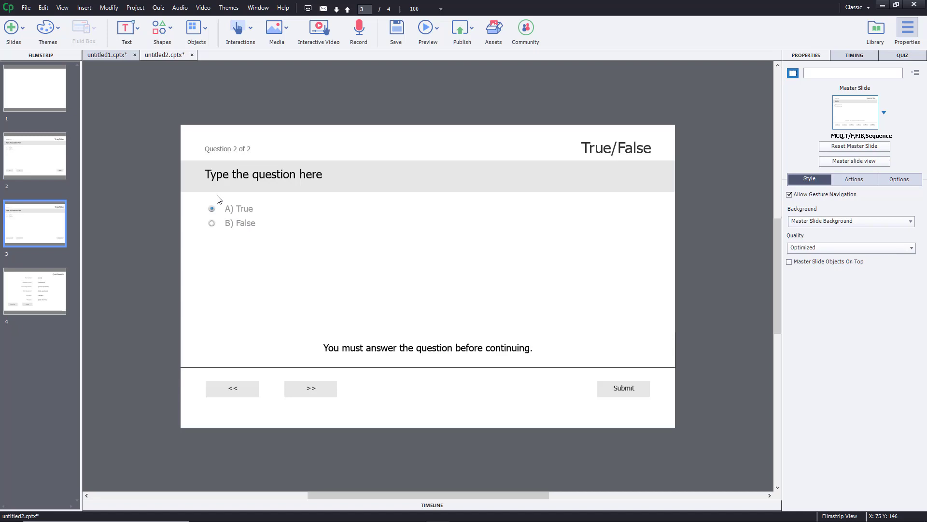
pyautogui.click(39, 282)
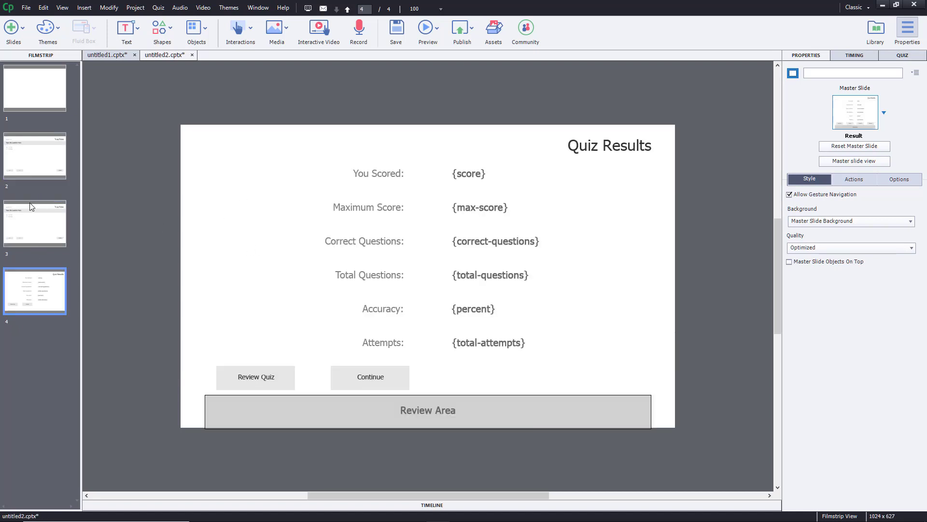
pyautogui.click(47, 178)
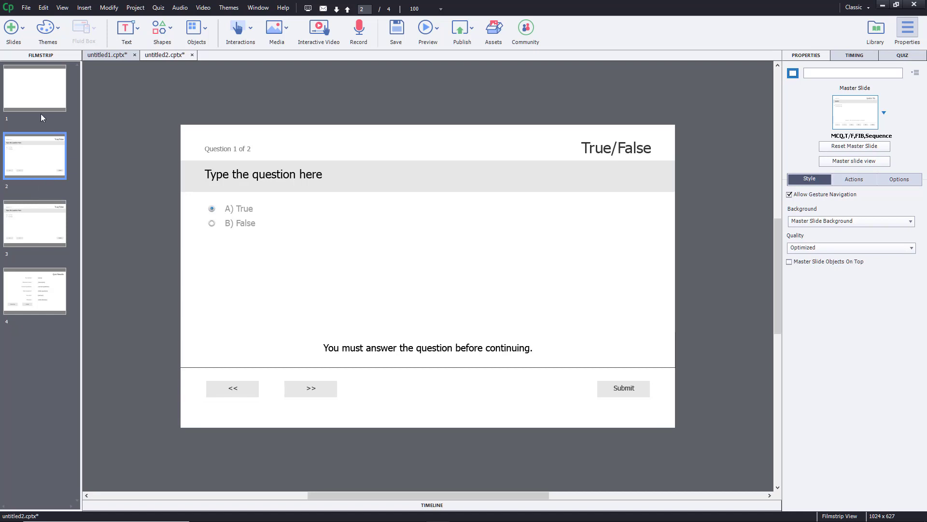
# Step: Replace question 1's placeholder text with 'Is Adobe Photoshop a tool used to edit Images'
pyautogui.click(265, 175)
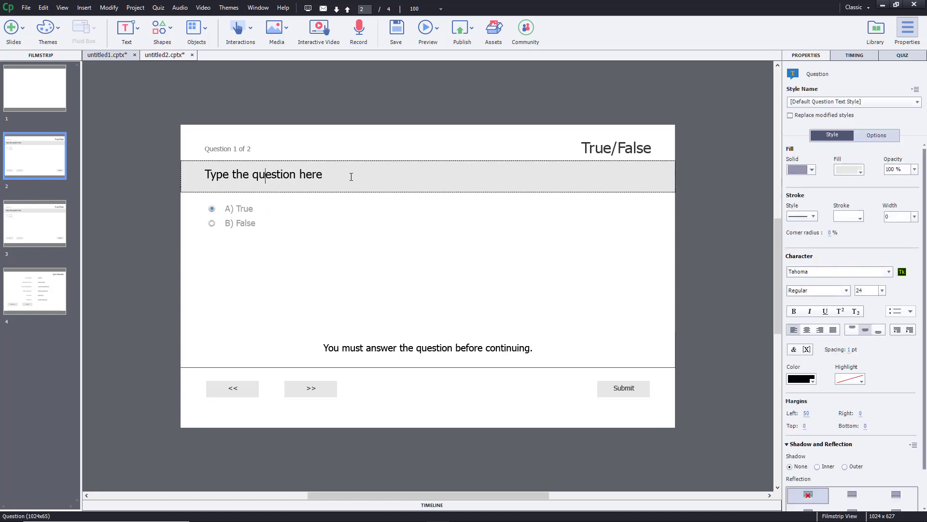
pyautogui.moveTo(351, 176); pyautogui.dragTo(130, 174)
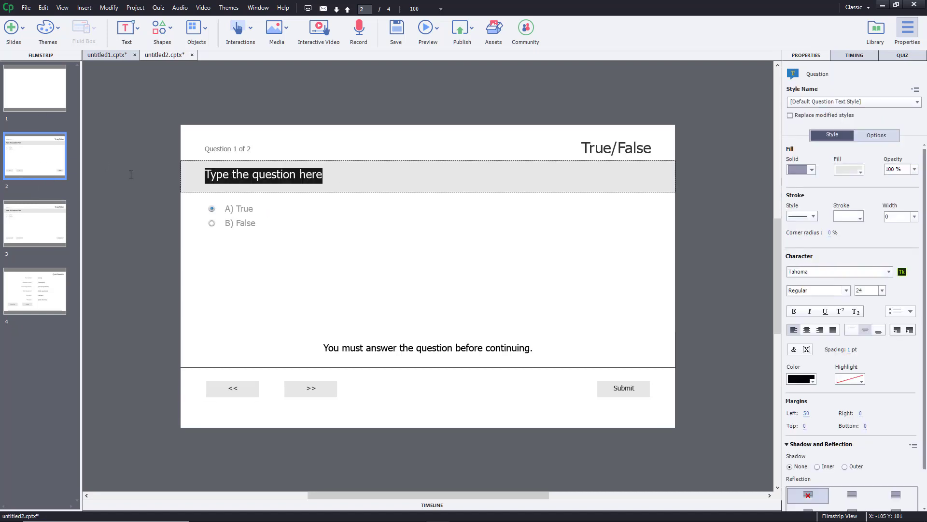
pyautogui.write('Is Adobe ')
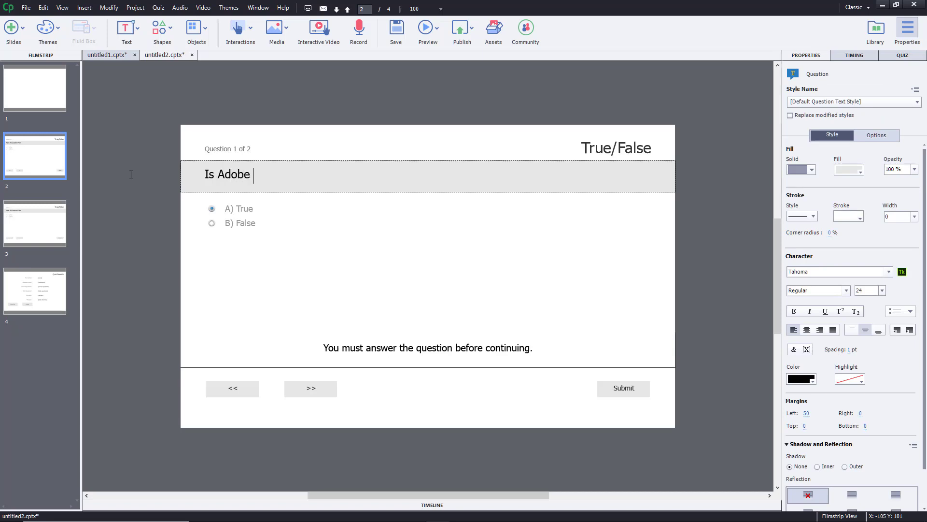
pyautogui.write('Photoshop a tool used to e')
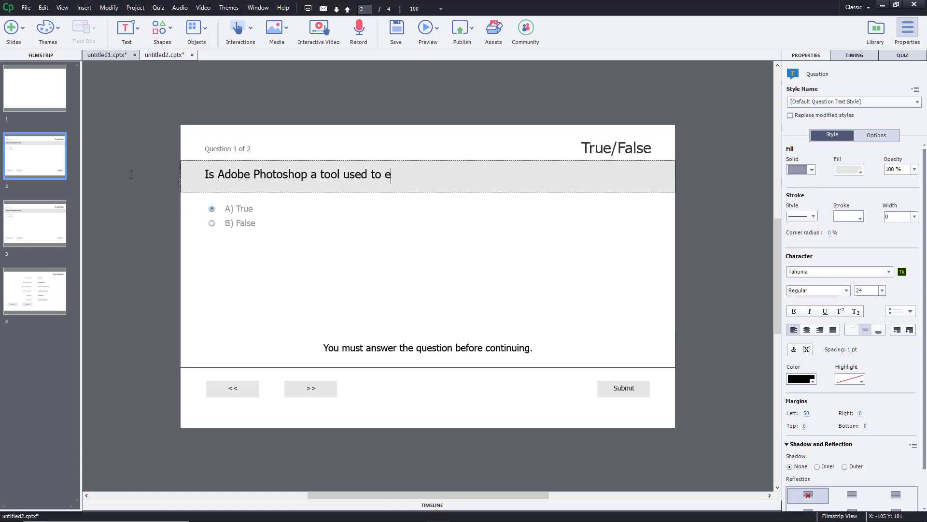
pyautogui.write('dit Images?')
# Step: On slide 3, replace the question placeholder with 'Is Adobe Illustrator usesd to edit Video'
pyautogui.click(28, 223)
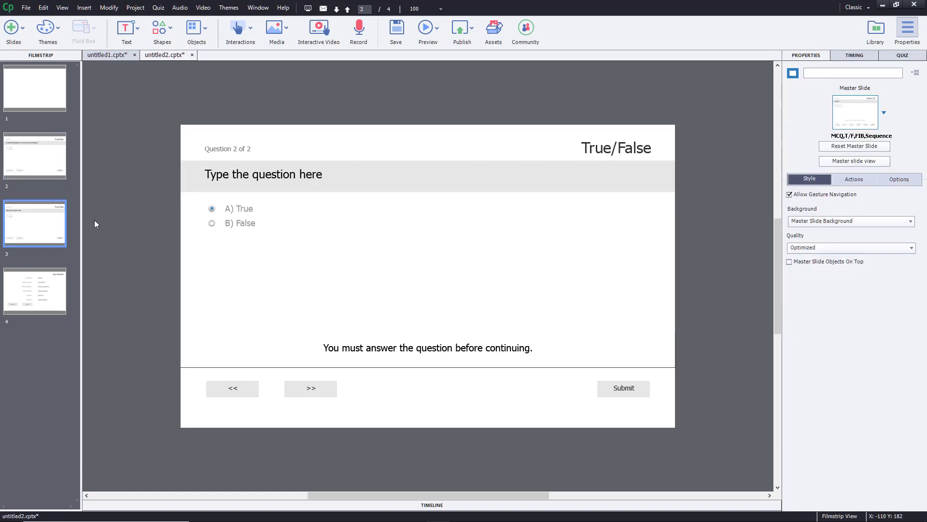
pyautogui.click(235, 176)
pyautogui.doubleClick(236, 177)
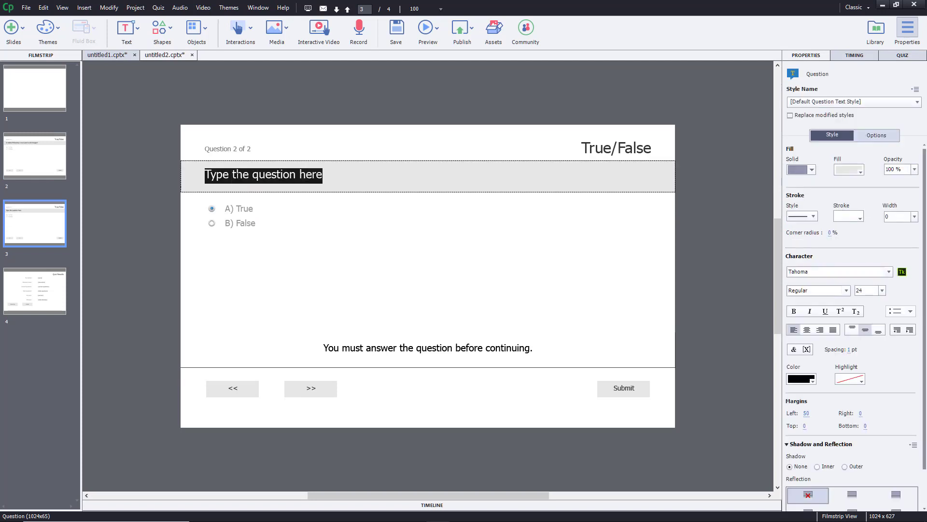
pyautogui.write('Is Adobe Il')
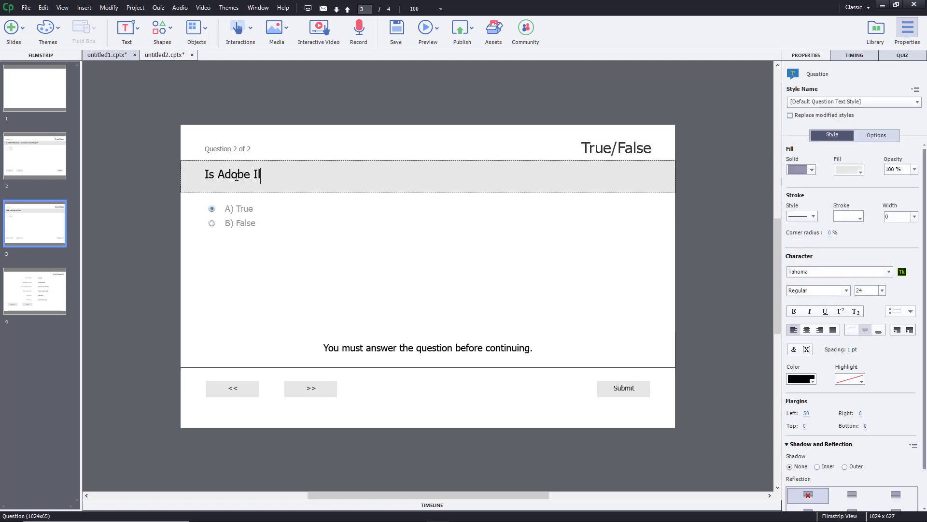
pyautogui.write('lustrator usesd to ')
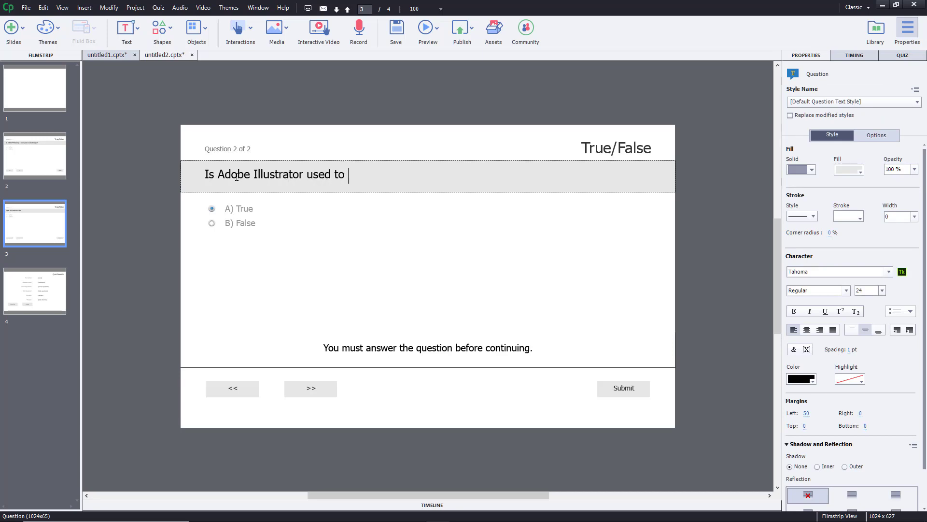
pyautogui.write('edit Videos?')
# Step: Toggle the B) False answer option, then move to the Quiz Results slide
pyautogui.click(214, 224)
pyautogui.click(156, 255)
pyautogui.click(35, 289)
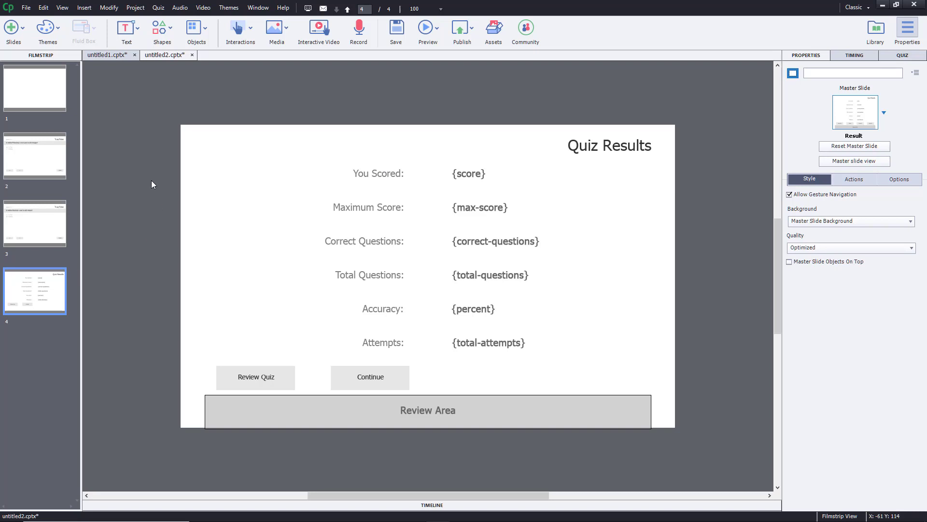
# Step: Give the Photoshop question 5 points with a 1-point penalty in the Quiz properties
pyautogui.click(25, 158)
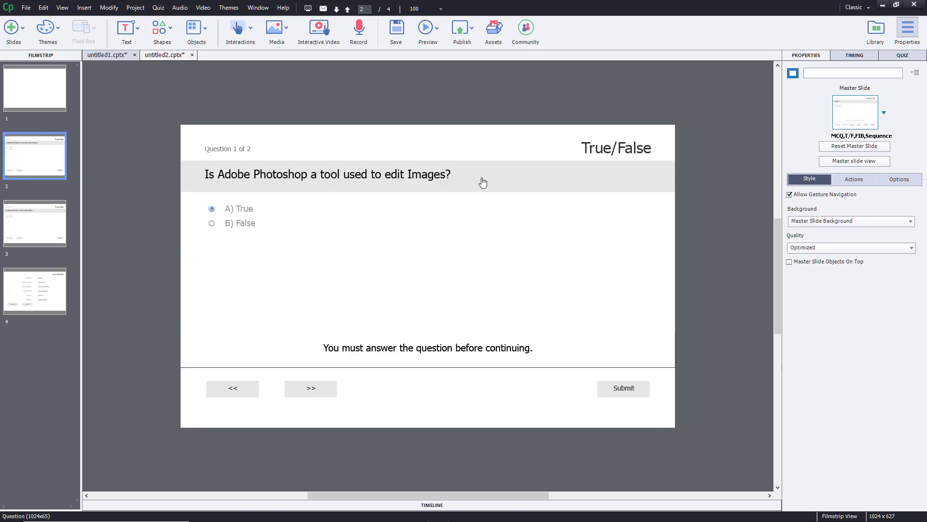
pyautogui.click(901, 54)
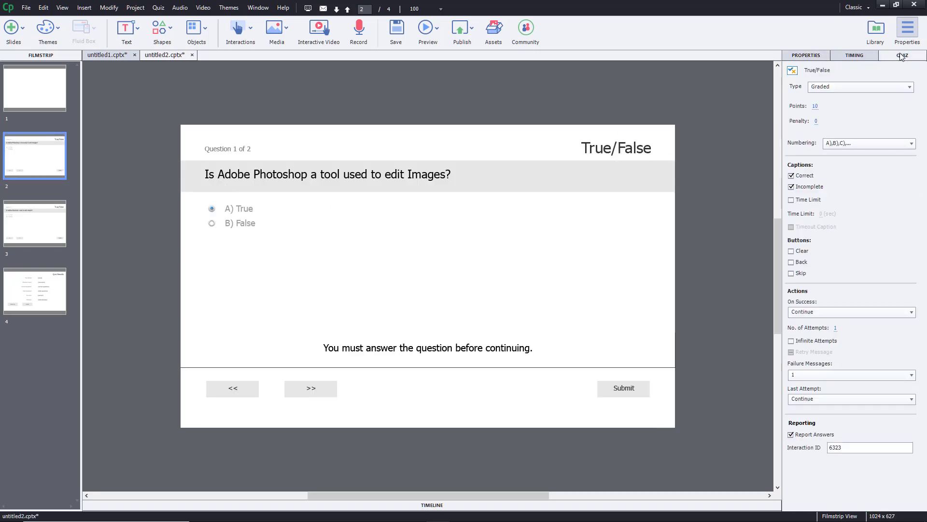
pyautogui.click(815, 106)
pyautogui.write('5')
pyautogui.press('Return')
pyautogui.click(816, 121)
pyautogui.write('1')
# Step: Give the Illustrator question 5 points with a 1-point penalty
pyautogui.click(39, 224)
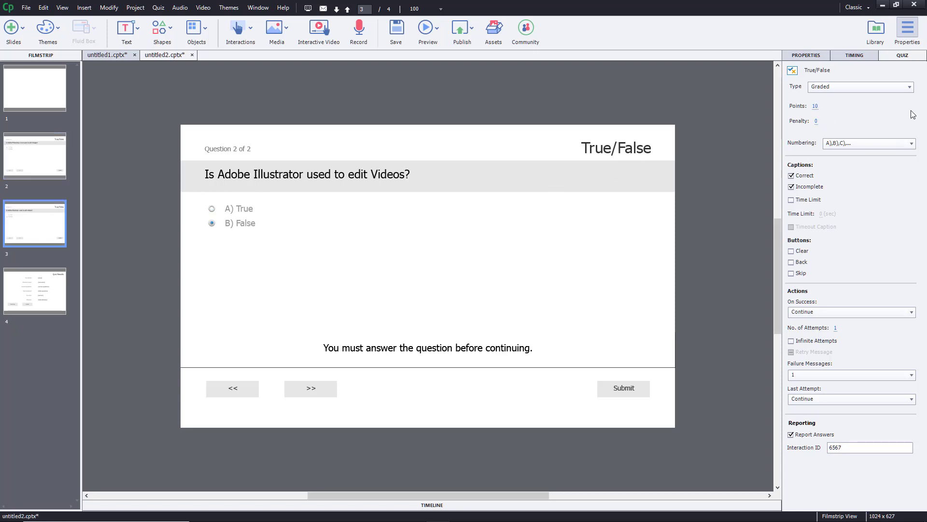
pyautogui.click(823, 105)
pyautogui.write('5')
pyautogui.click(816, 121)
pyautogui.press('Return')
# Step: Step through the question slides to the Quiz Results slide
pyautogui.click(25, 160)
pyautogui.click(30, 226)
pyautogui.click(27, 281)
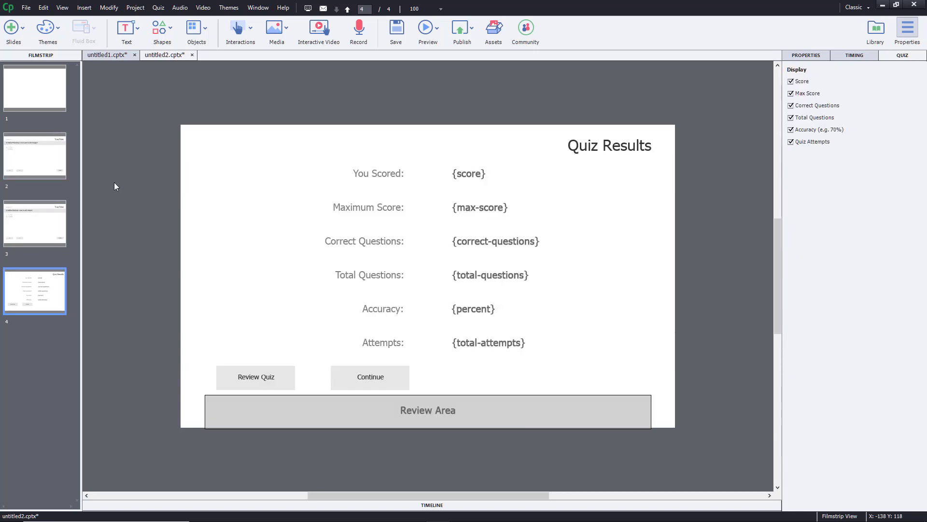
pyautogui.click(128, 11)
pyautogui.click(104, 12)
# Step: In Quiz Preferences > Pass or Fail, set the pass mark to 40% of total points
pyautogui.click(158, 7)
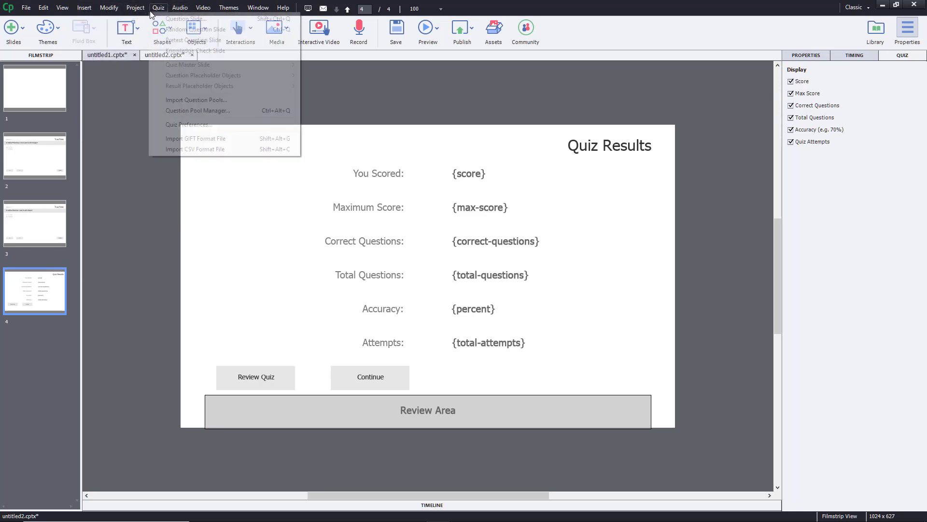
pyautogui.click(192, 124)
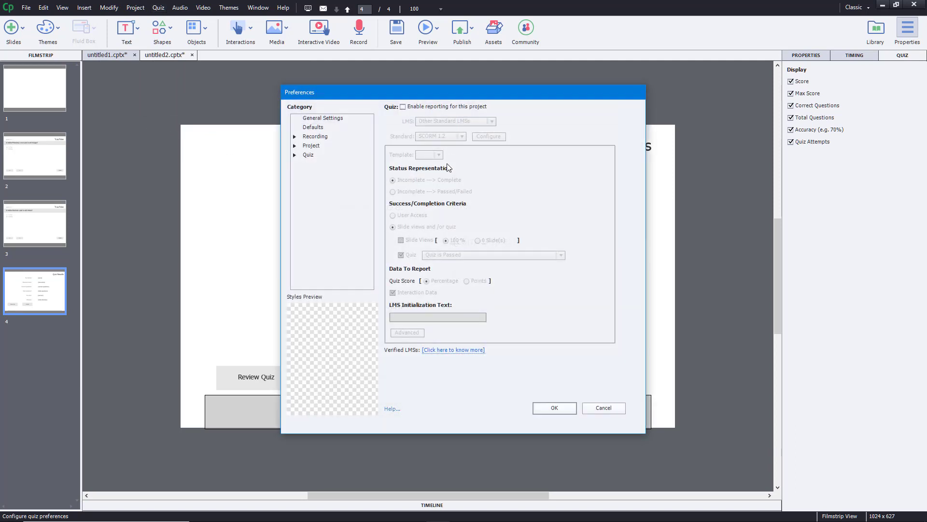
pyautogui.click(295, 155)
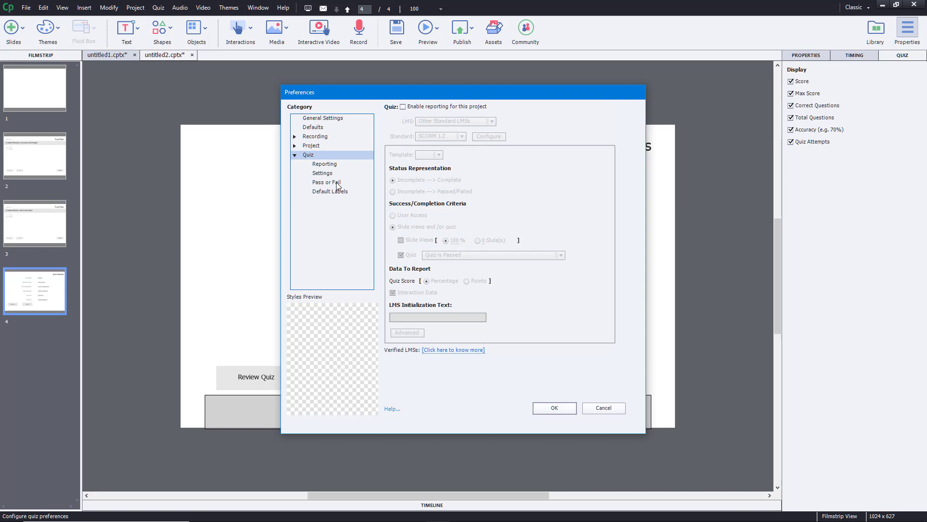
pyautogui.click(334, 184)
pyautogui.doubleClick(441, 122)
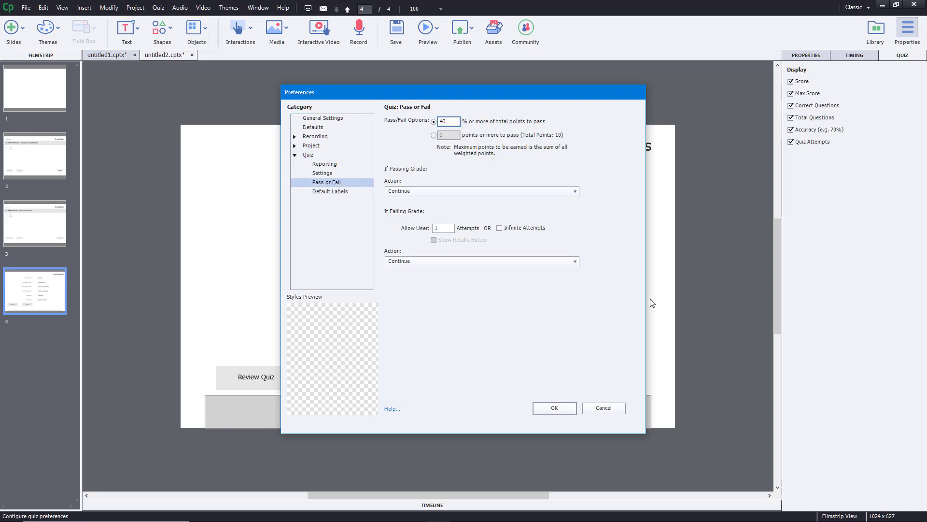
pyautogui.click(563, 407)
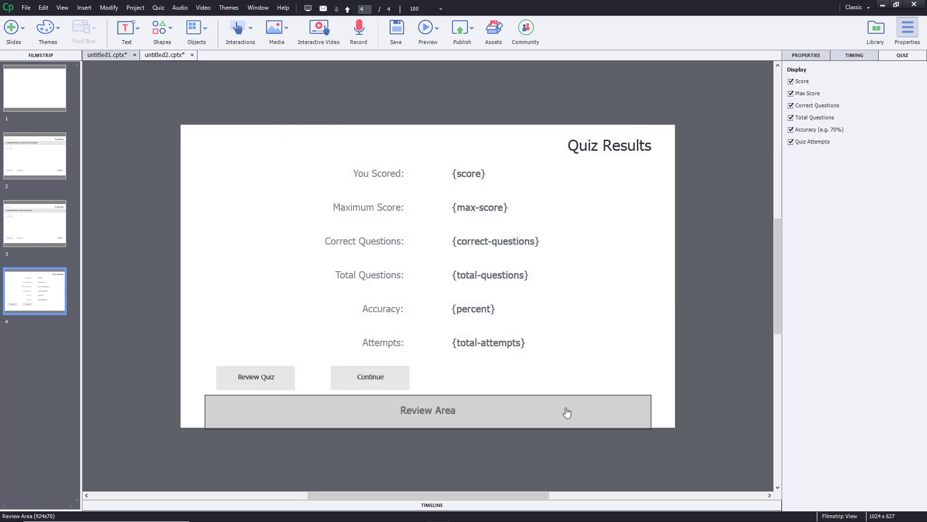
# Step: Preview the whole project and start playback
pyautogui.click(437, 30)
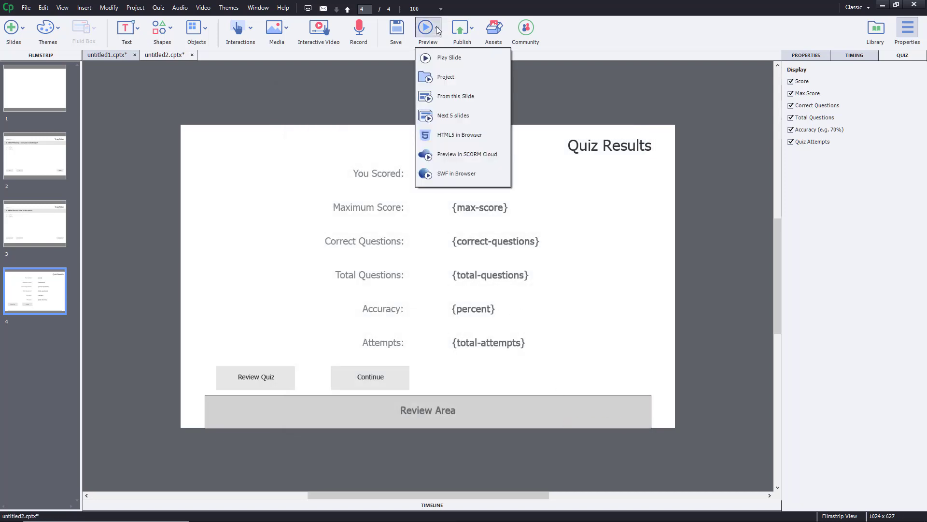
pyautogui.click(466, 77)
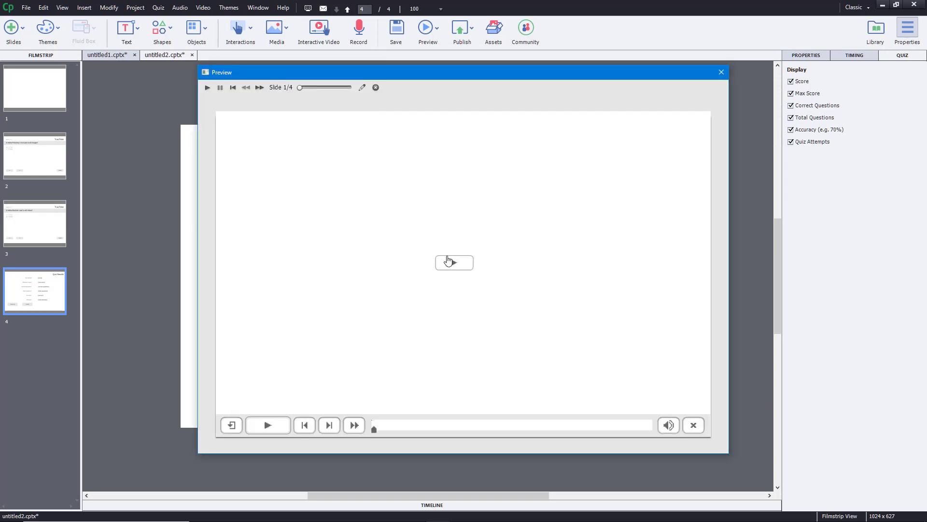
pyautogui.click(448, 261)
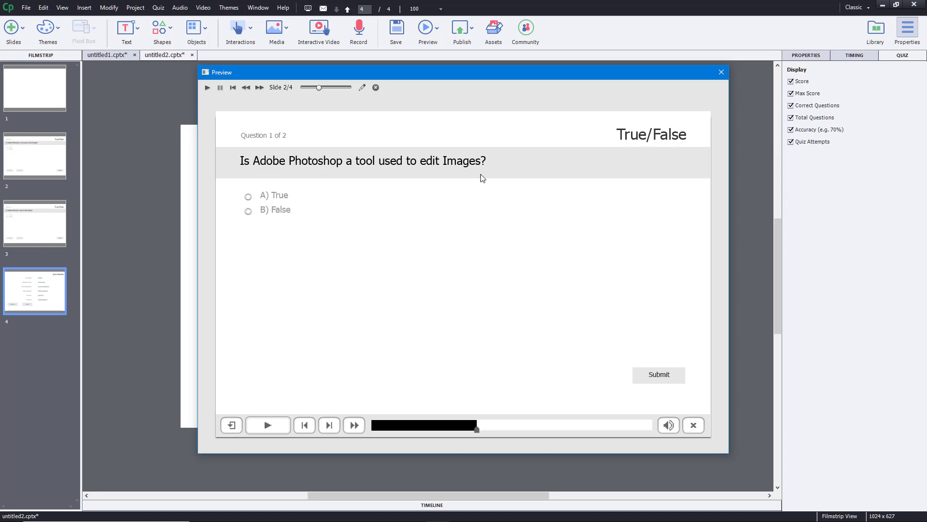
# Step: Answer False to both questions, submitting each, and continue to the 40% passing results
pyautogui.click(283, 214)
pyautogui.click(675, 375)
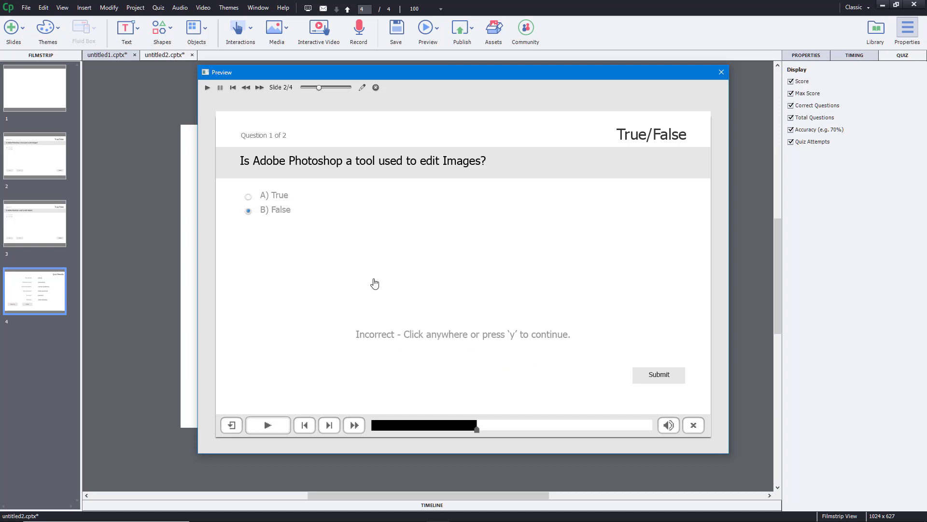
pyautogui.click(473, 339)
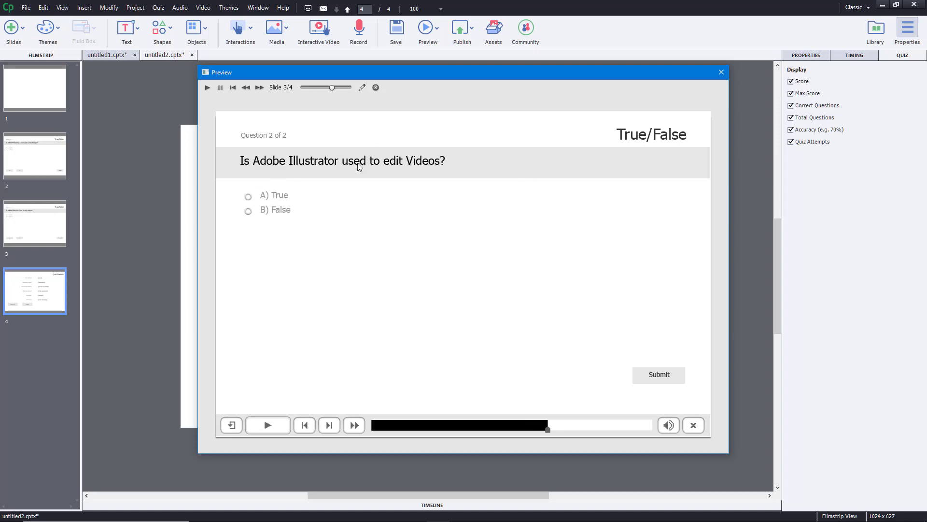
pyautogui.click(276, 209)
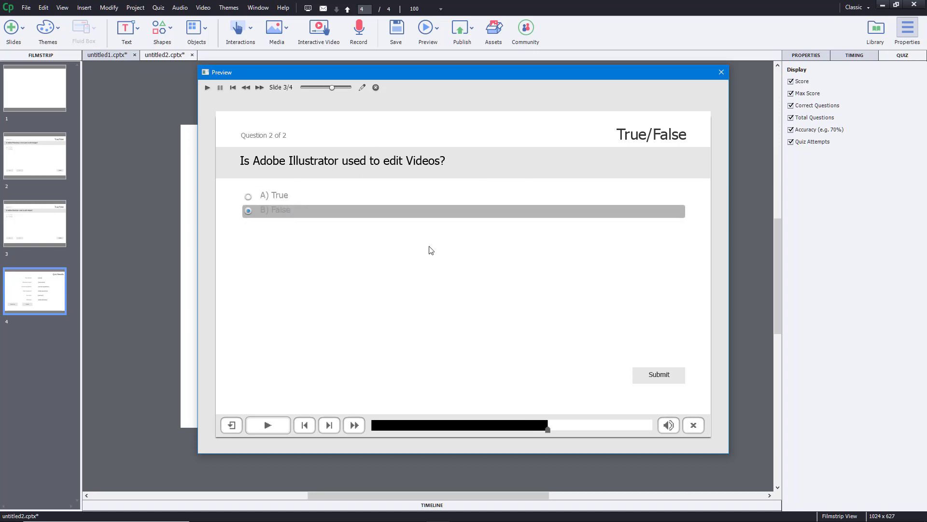
pyautogui.click(659, 377)
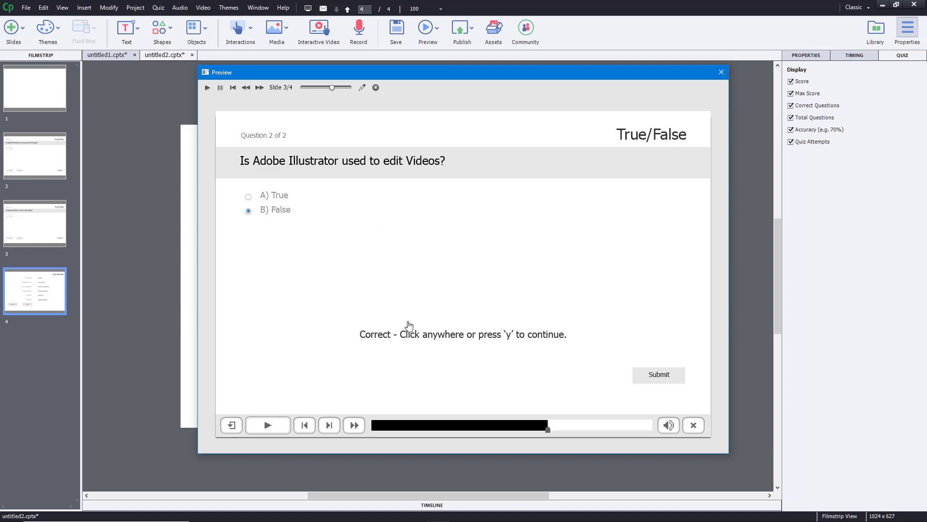
pyautogui.moveTo(489, 72); pyautogui.dragTo(659, 91)
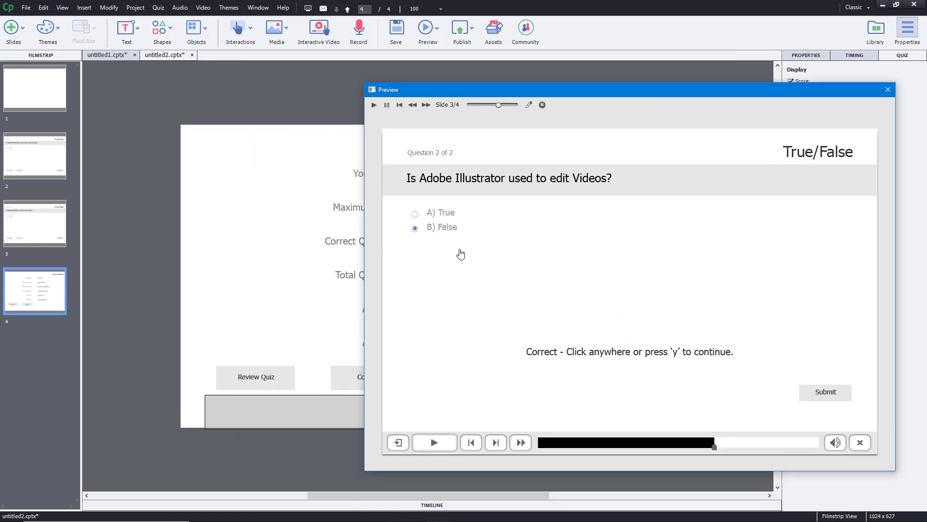
pyautogui.click(633, 361)
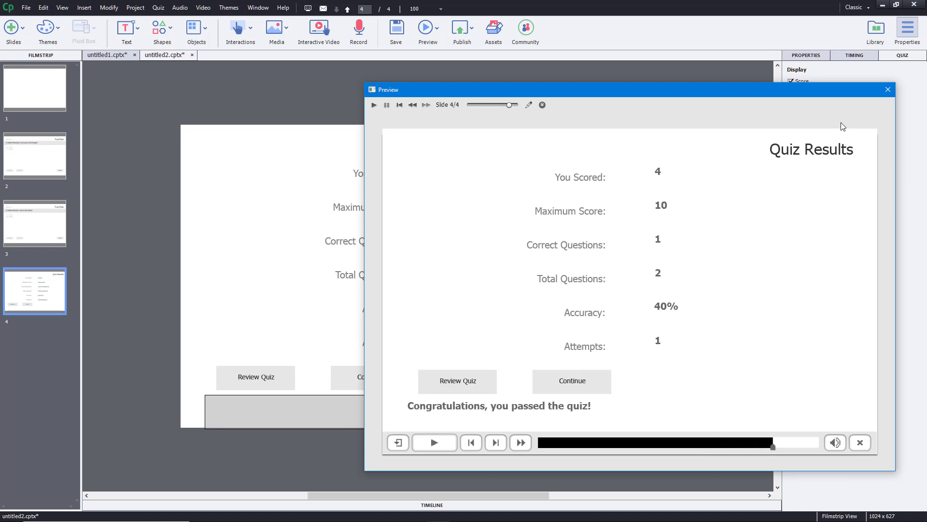
# Step: Close the preview and return to the Illustrator question slide in the Filmstrip
pyautogui.click(887, 89)
pyautogui.click(34, 239)
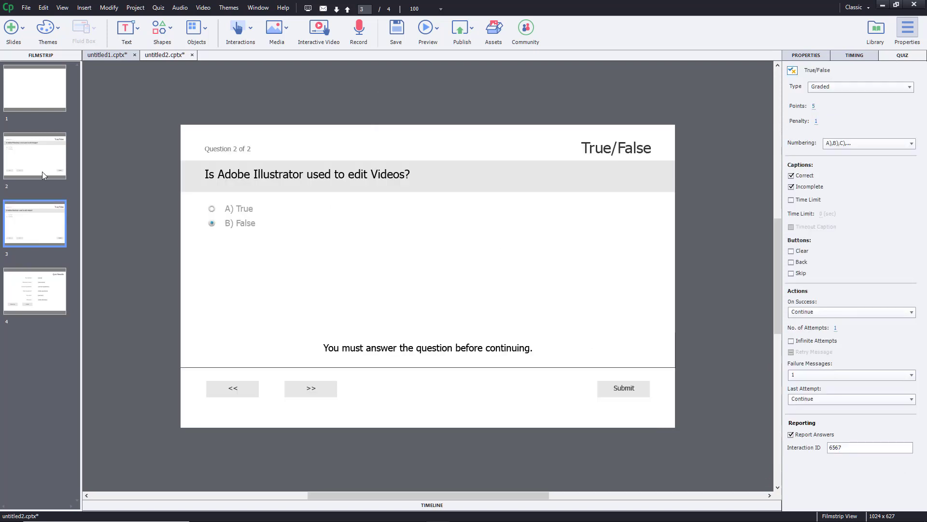
pyautogui.click(42, 167)
pyautogui.click(51, 168)
pyautogui.click(47, 221)
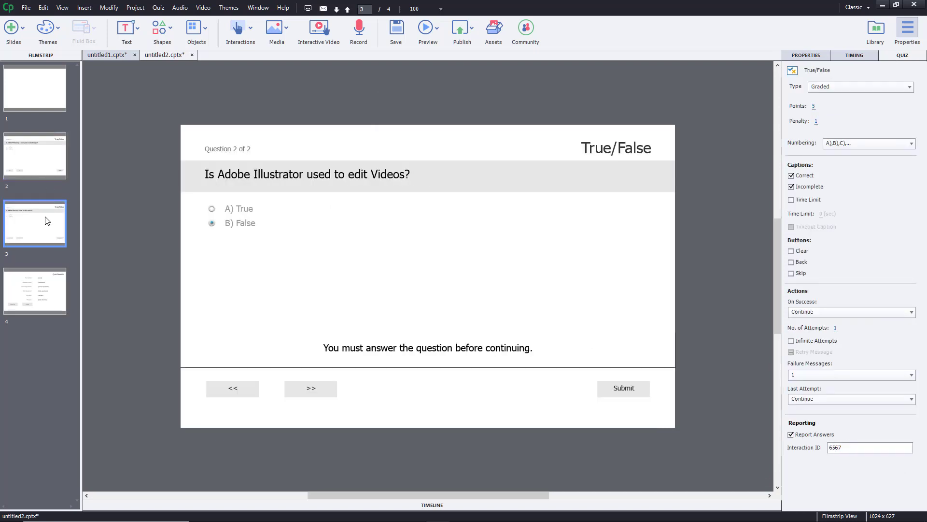